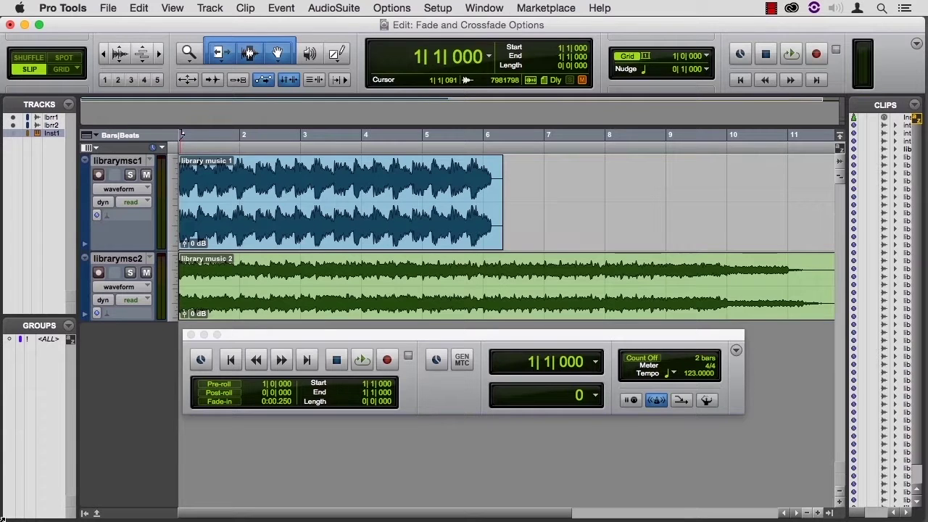
left_click(438, 8)
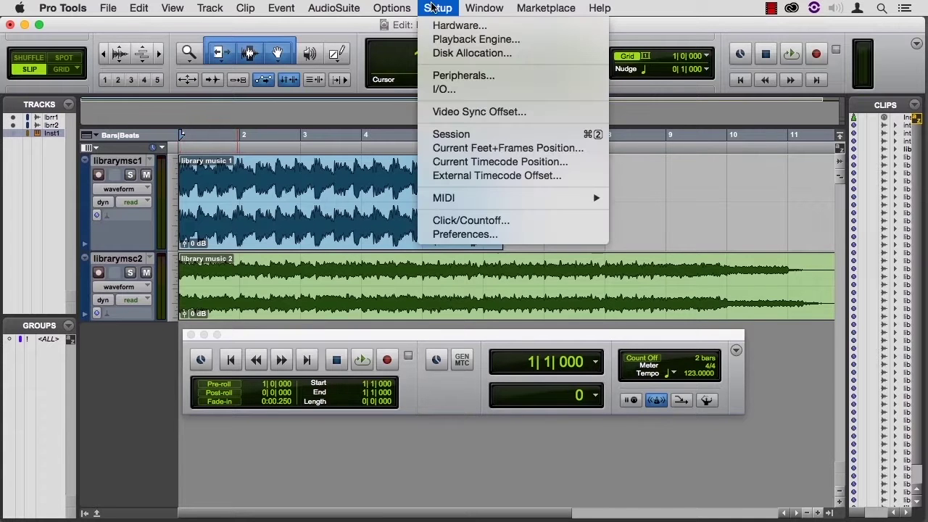
left_click(457, 234)
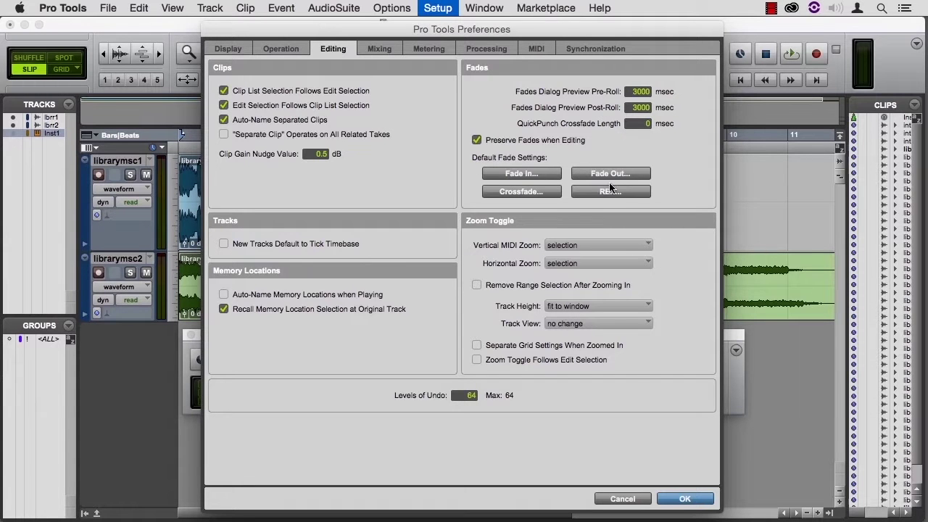
- Close Preferences unchanged and enable Pre-roll and Post-roll in the Transport
left_click(678, 499)
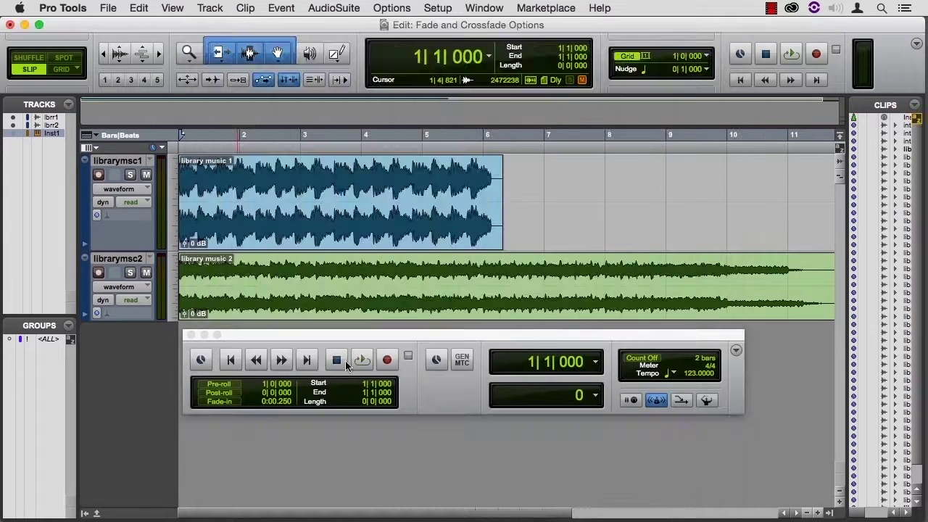
left_click(225, 384)
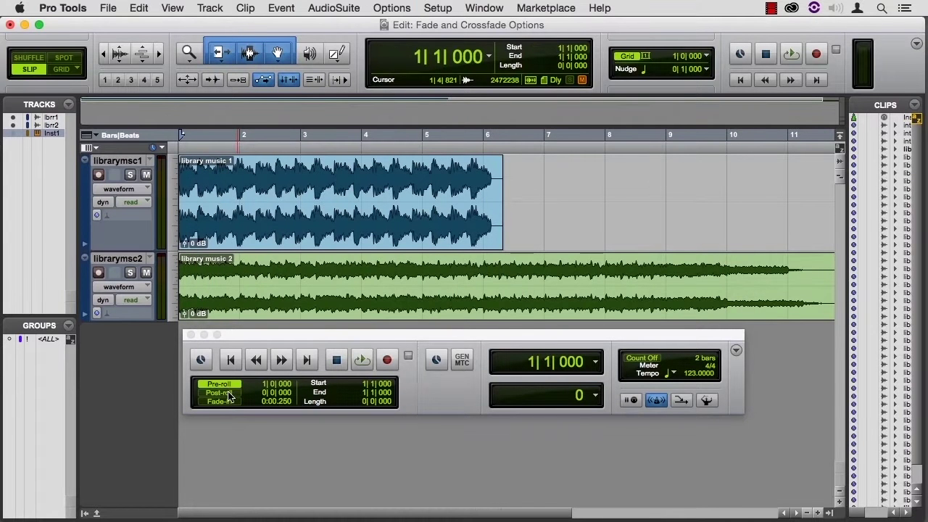
left_click(229, 393)
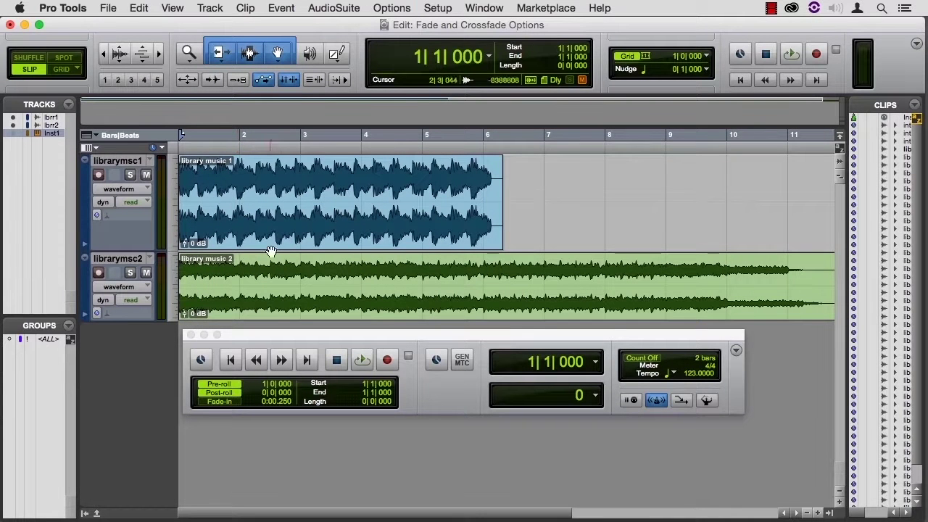
- Select 2|4|546 to 3|4|499 on library music 1, then turn Pre-roll and Post-roll off
left_click_drag(304, 190, 361, 196)
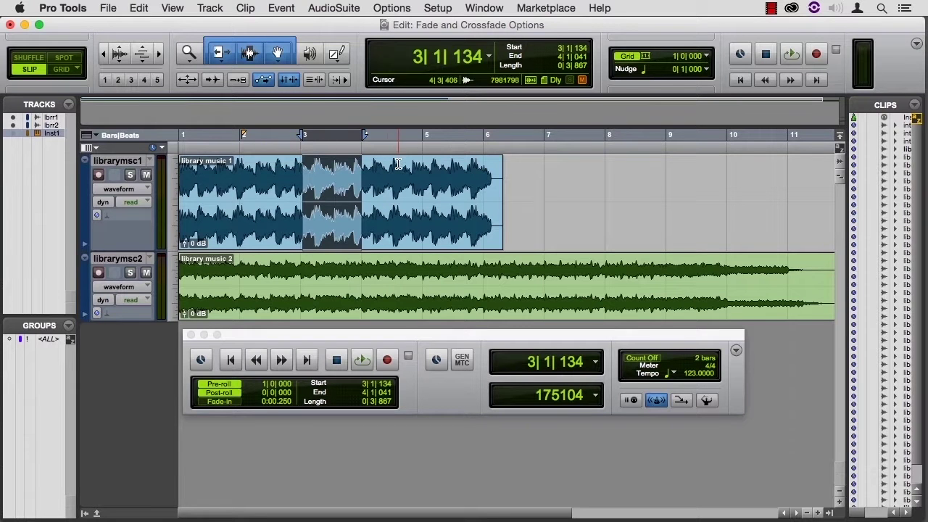
left_click(263, 395)
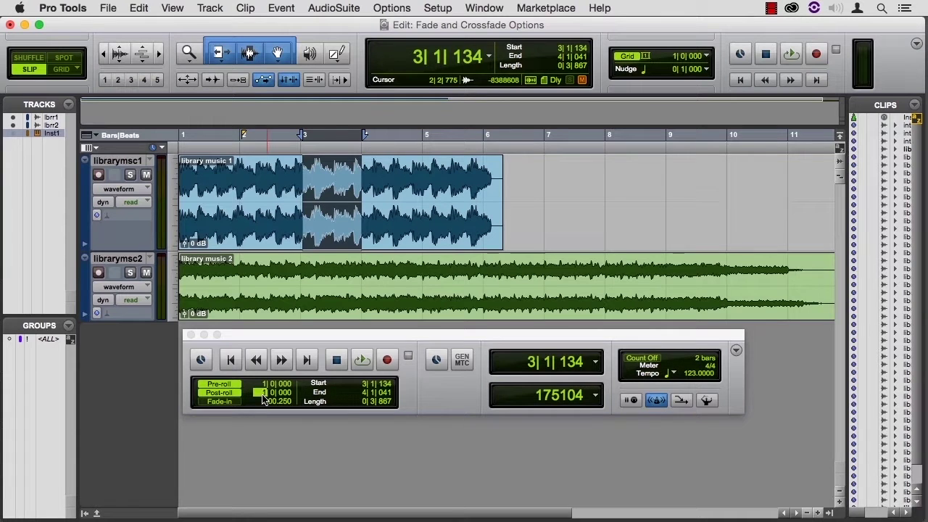
key("Tab")
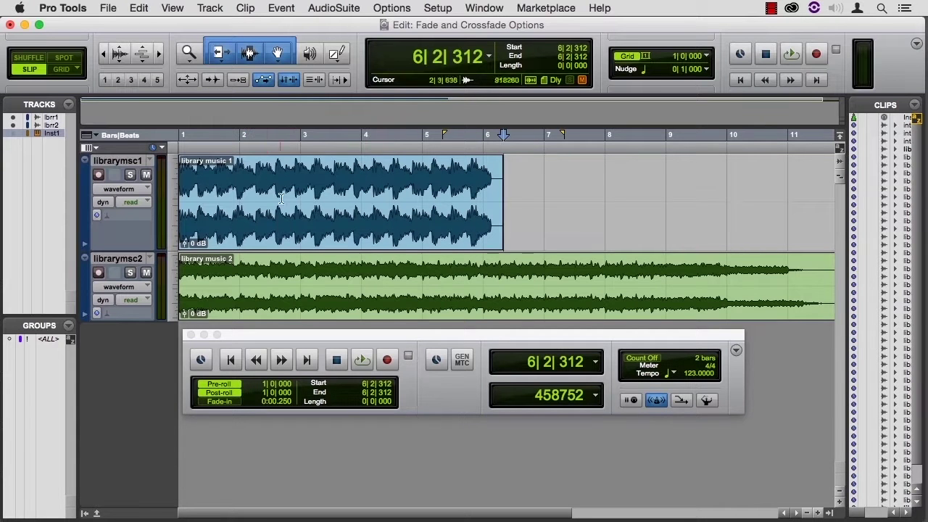
left_click_drag(294, 181, 354, 210)
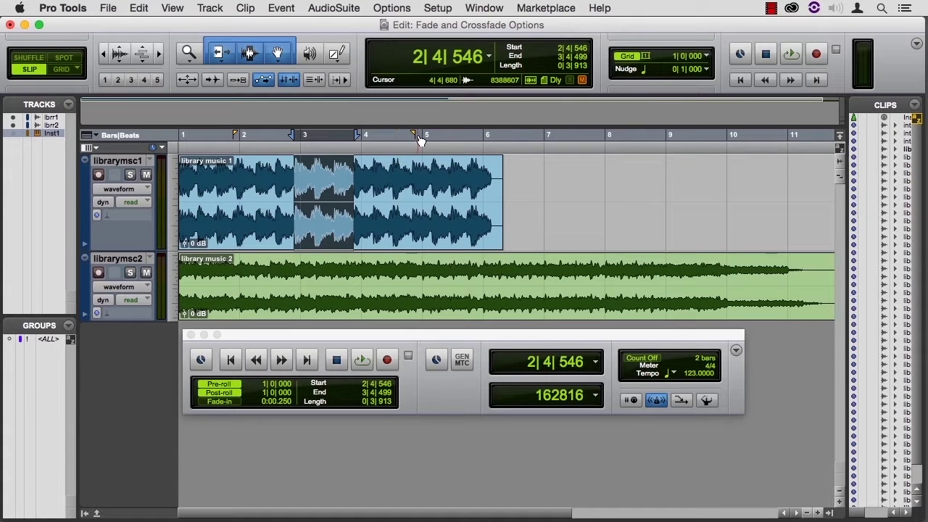
left_click(219, 385)
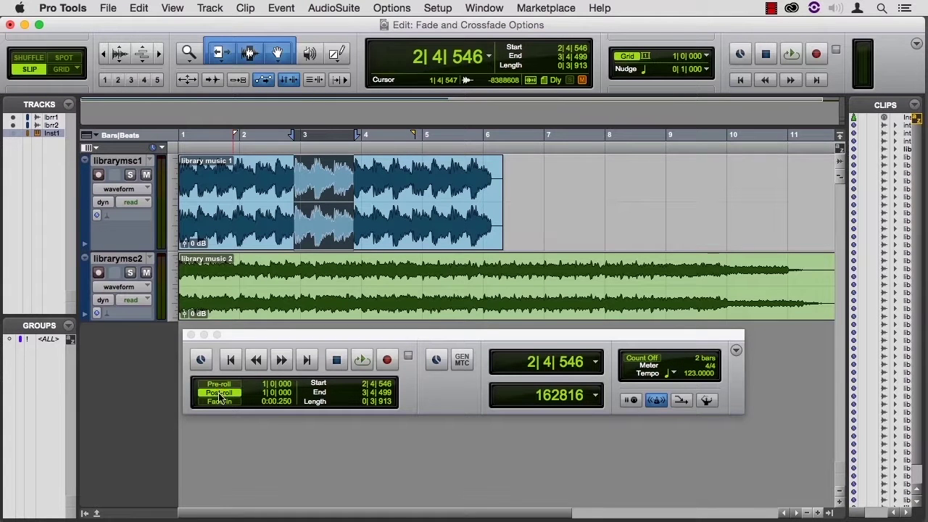
left_click(219, 393)
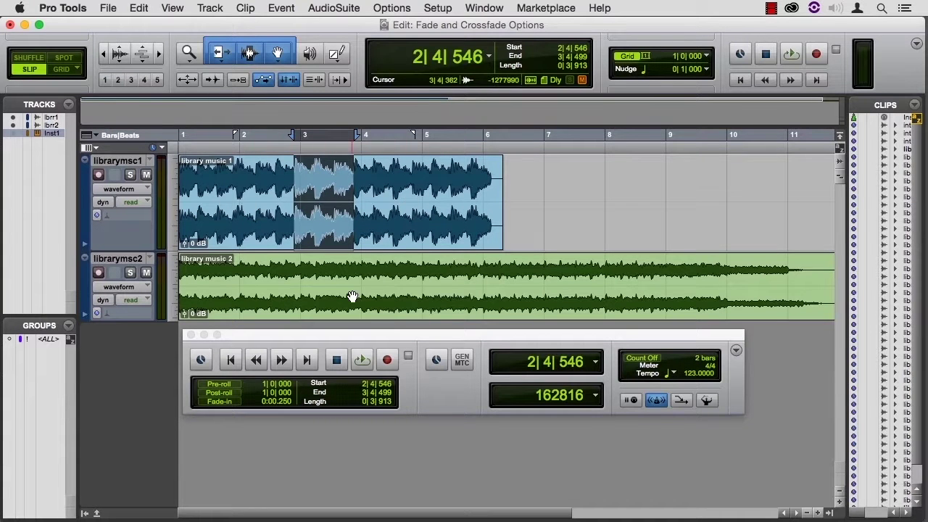
left_click(451, 7)
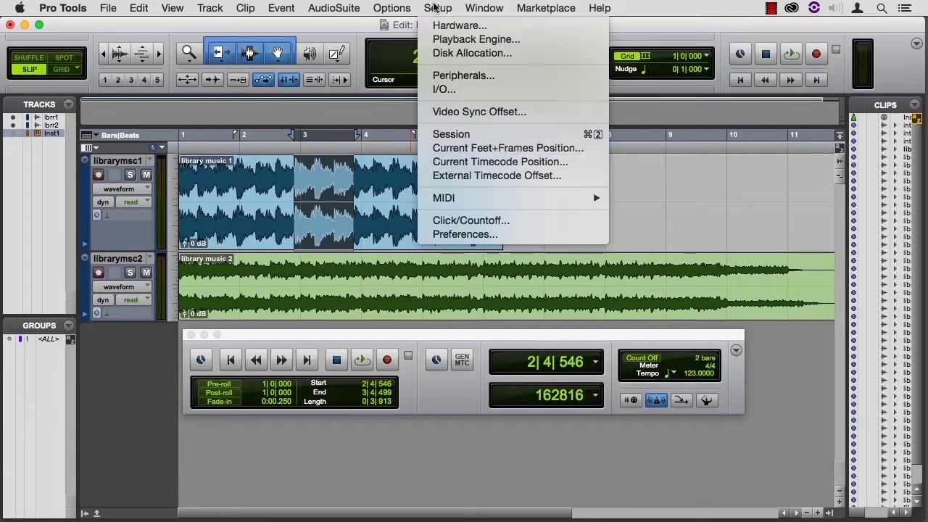
left_click(468, 235)
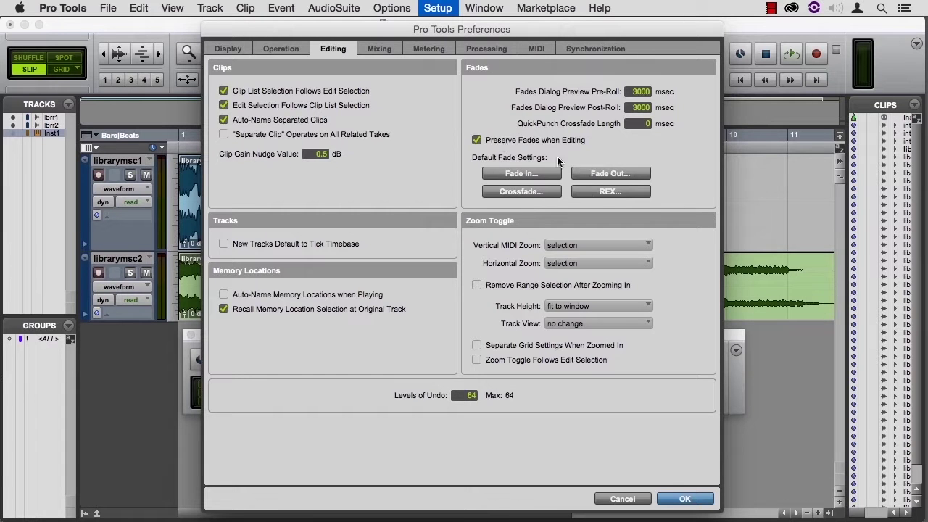
left_click(682, 498)
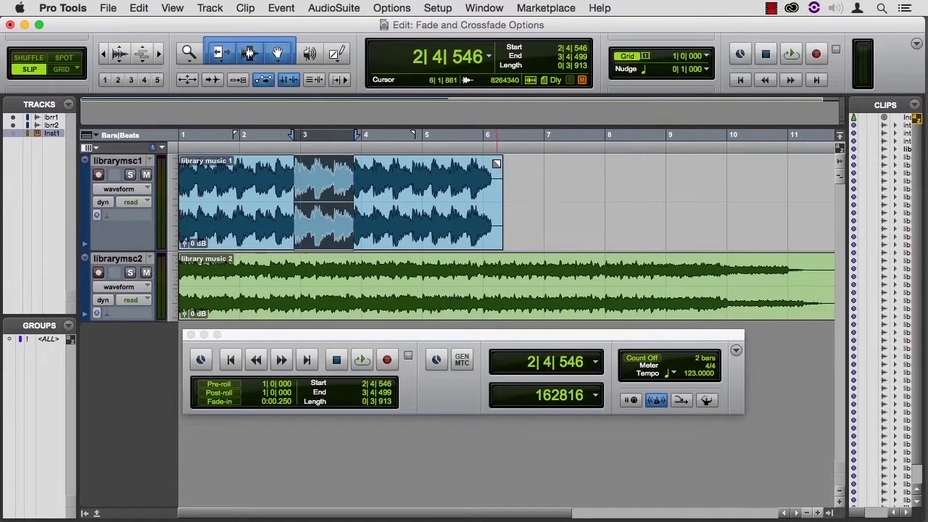
left_click_drag(496, 177, 447, 180)
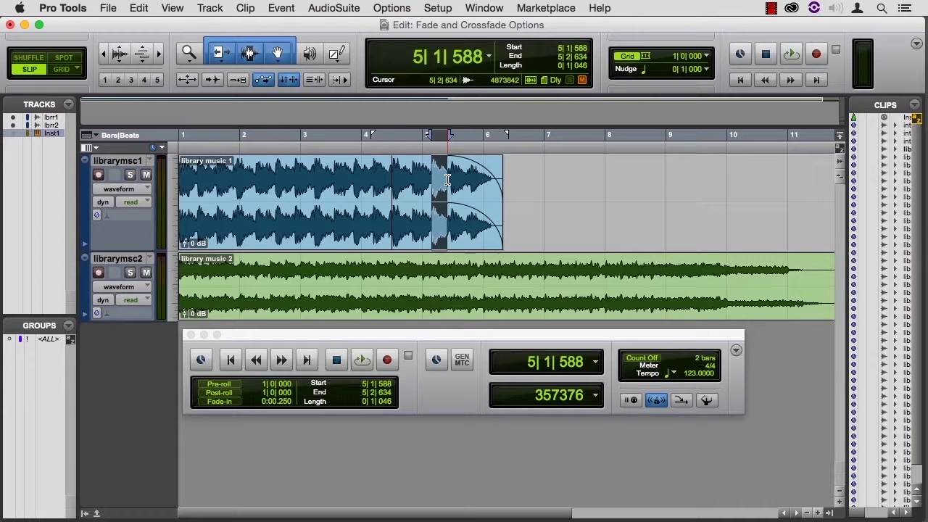
key("super+ctrl+f")
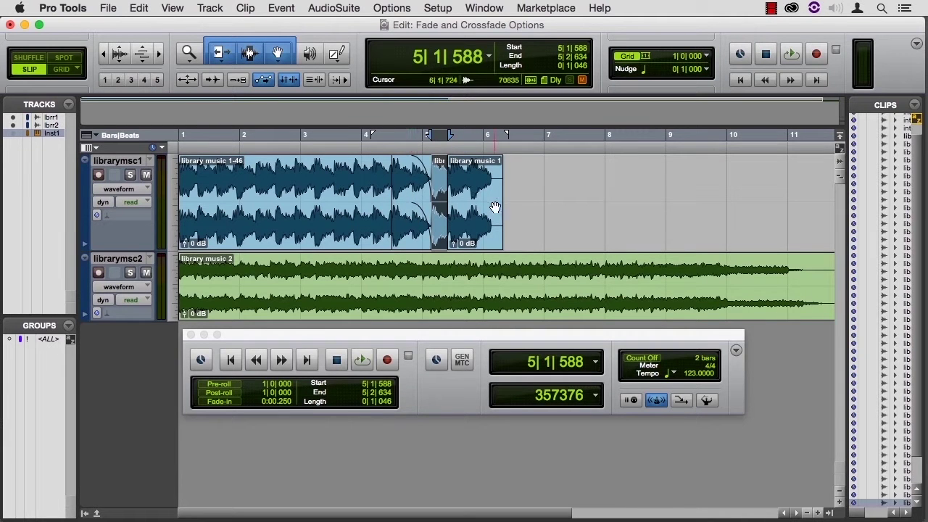
key("super+z")
key("super+z")
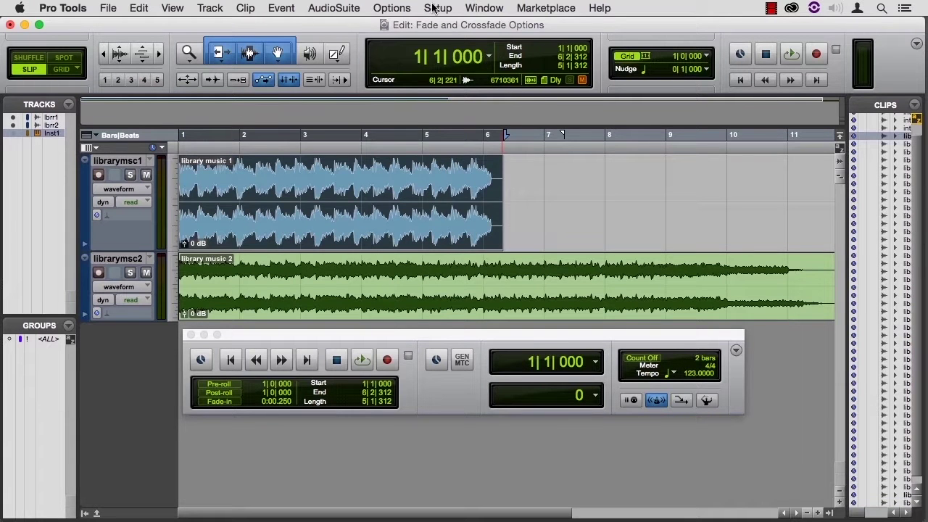
- Set the default fade-out Out Shape to Standard with Equal Gain, and undo the fade on the clip tail
left_click(438, 8)
left_click(458, 235)
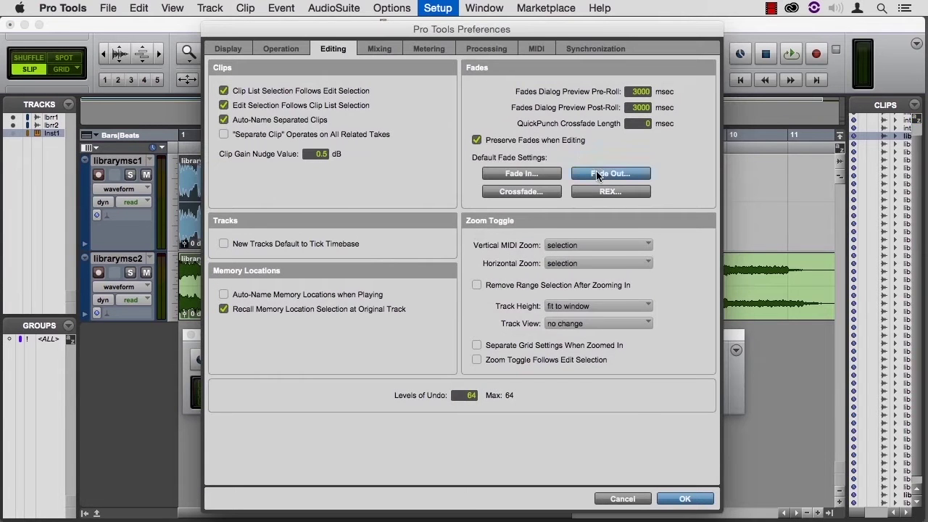
left_click(597, 172)
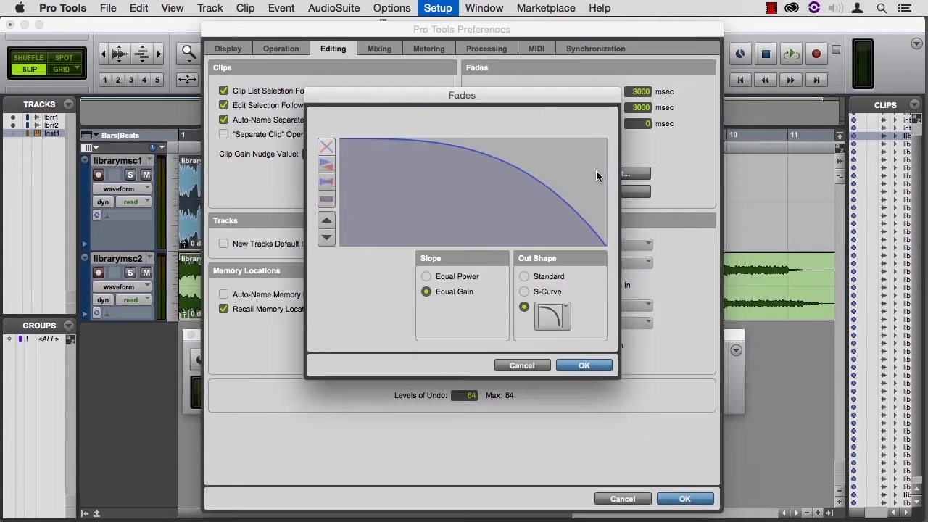
left_click(522, 274)
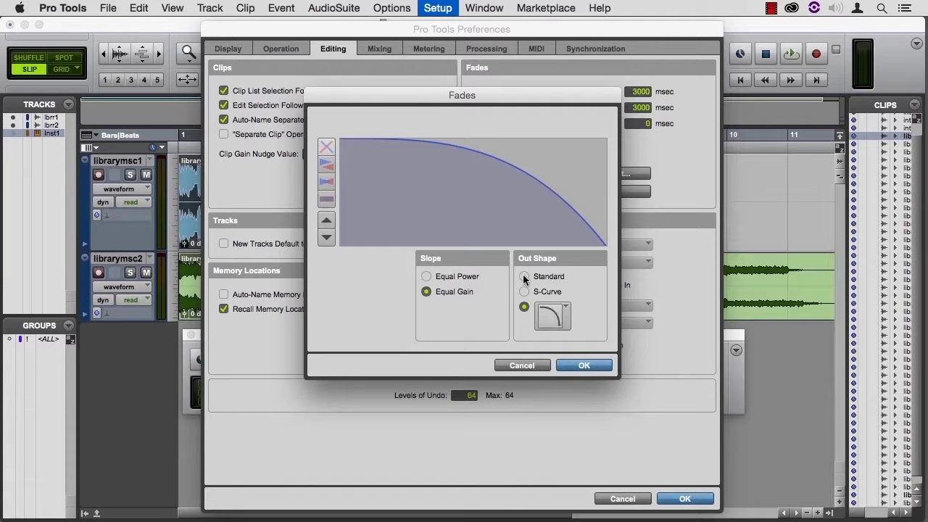
left_click(583, 366)
left_click(683, 499)
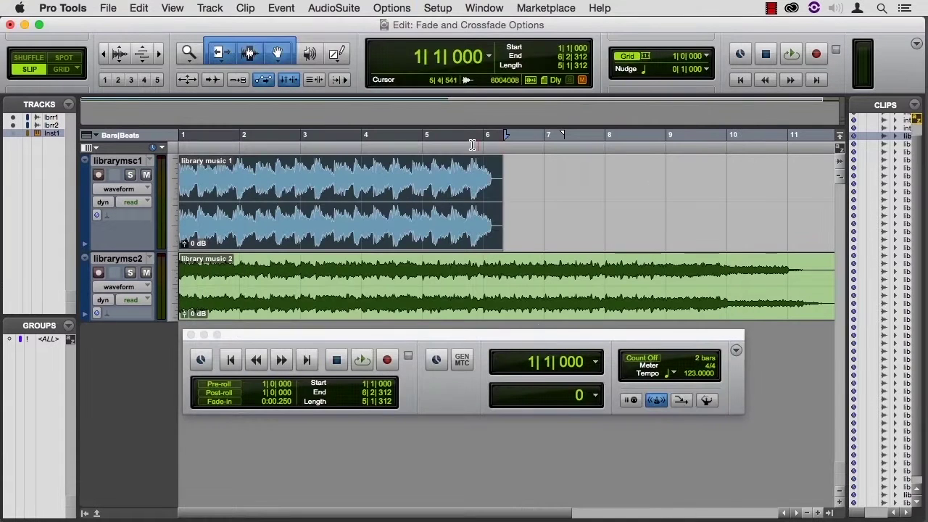
left_click_drag(498, 158, 434, 163)
key("super+z")
- In the default Fade Out settings, switch Out Shape to the custom option and show its curve choices
left_click(437, 6)
left_click(455, 234)
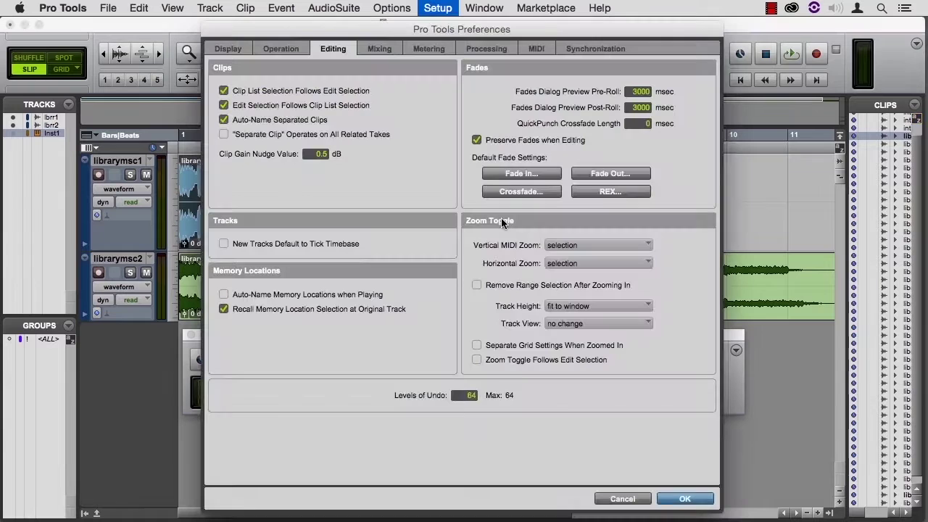
left_click(615, 174)
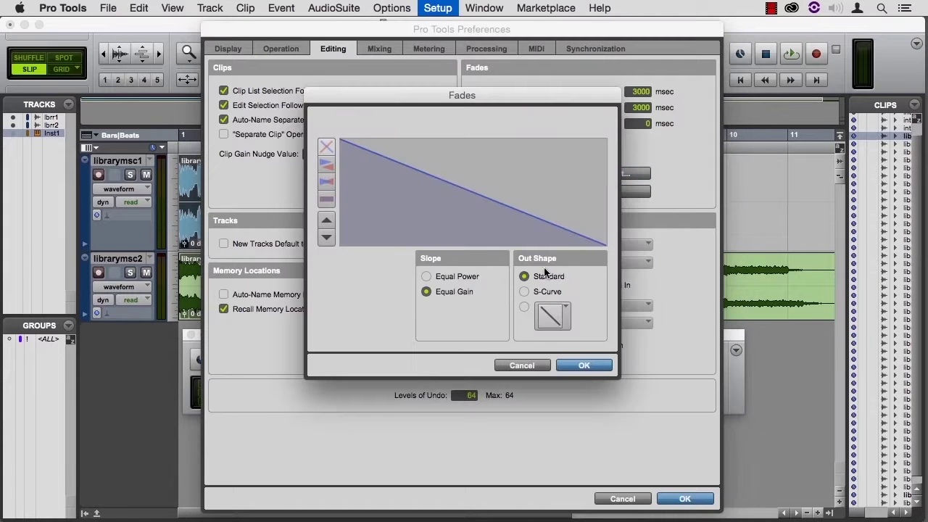
left_click(523, 307)
left_click(552, 313)
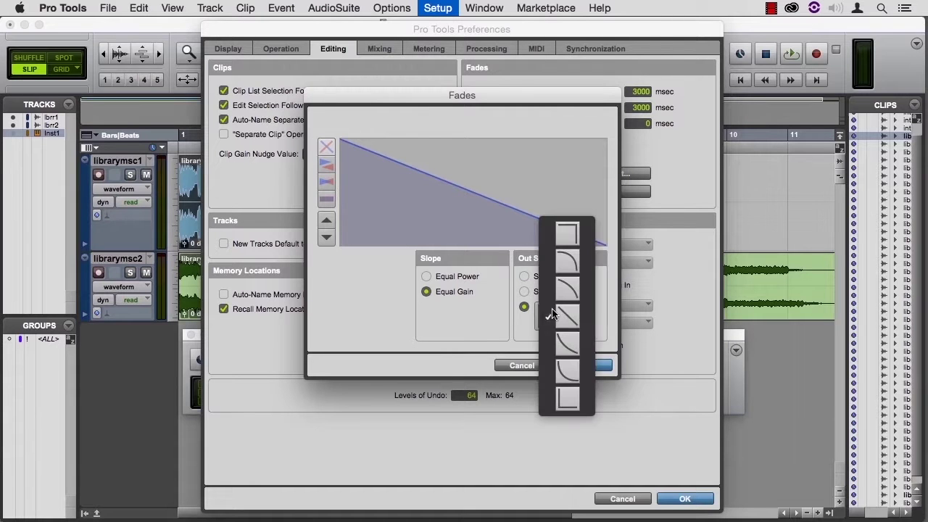
- Choose the parabolic custom Out Shape, confirm both dialogs, and draw a fade-out from bar 5 to the clip end
left_click(569, 259)
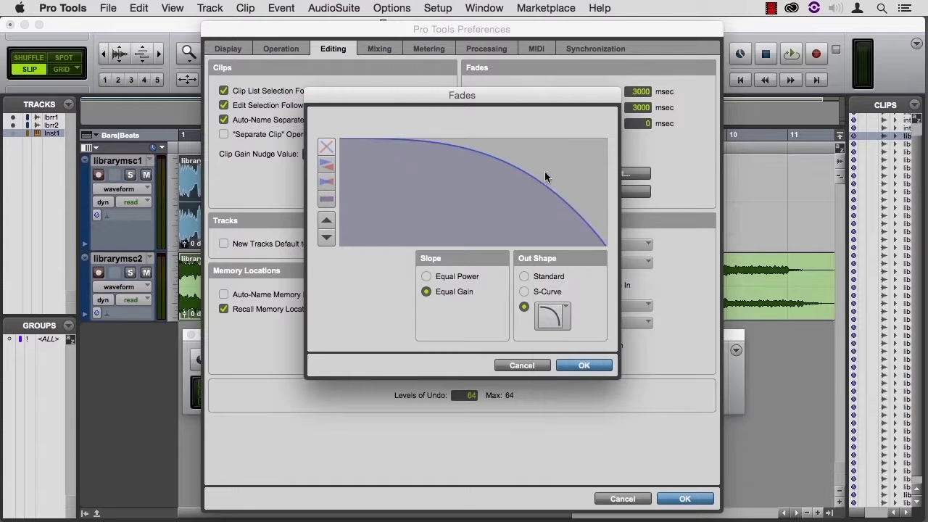
left_click(522, 276)
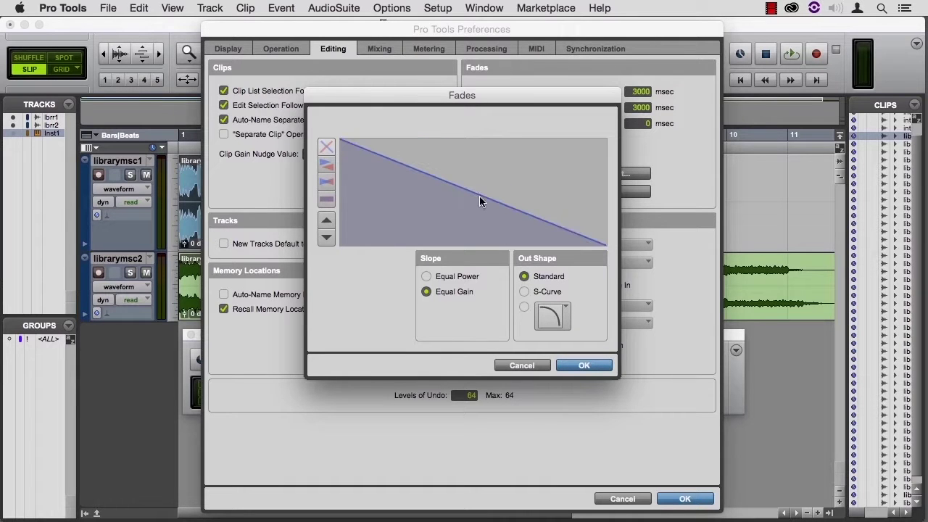
left_click_drag(479, 196, 510, 235)
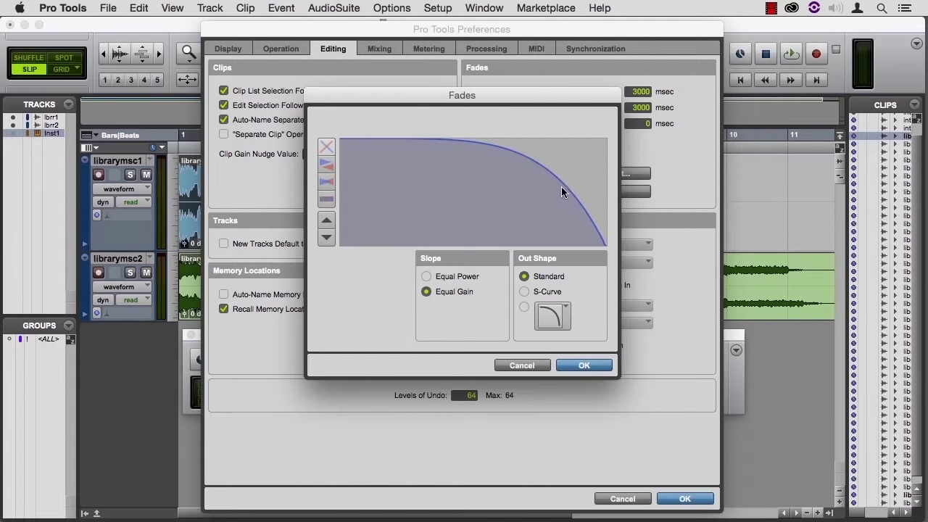
left_click_drag(479, 166, 568, 189)
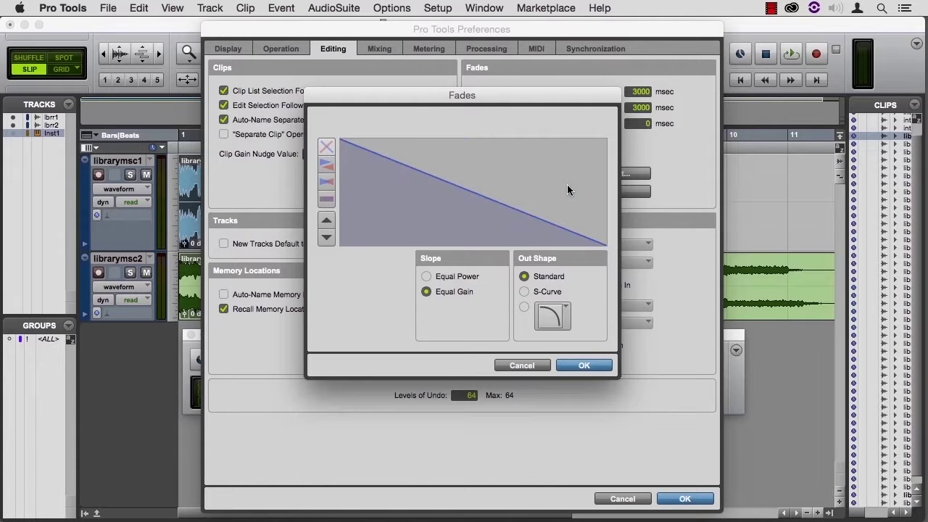
left_click(524, 308)
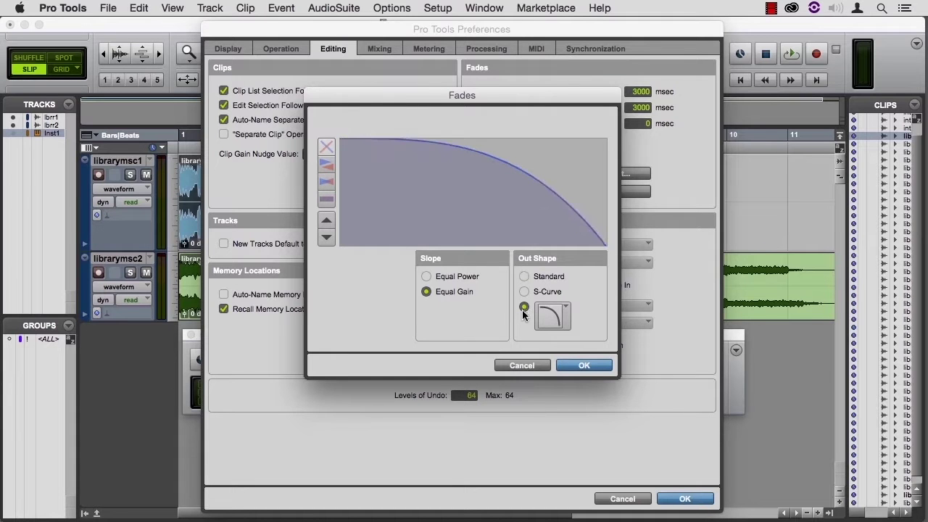
left_click(580, 365)
left_click(684, 498)
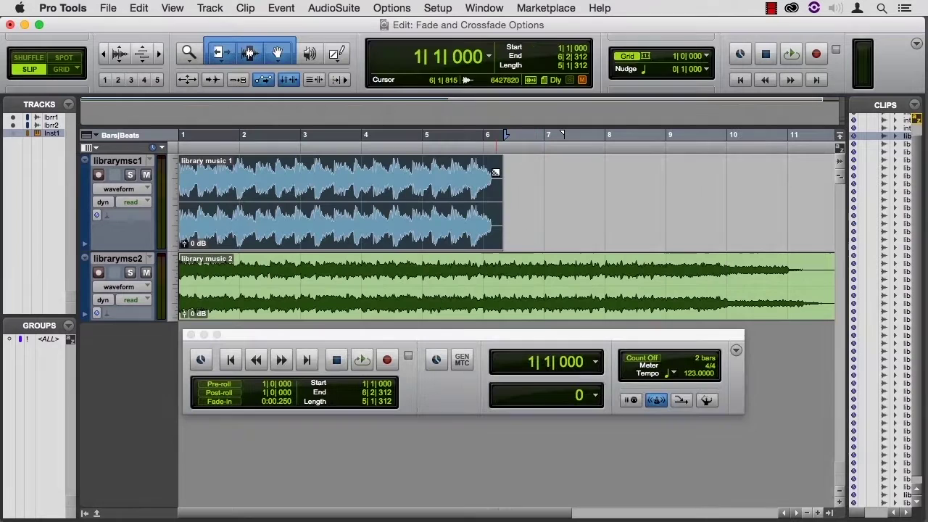
left_click_drag(495, 172, 427, 178)
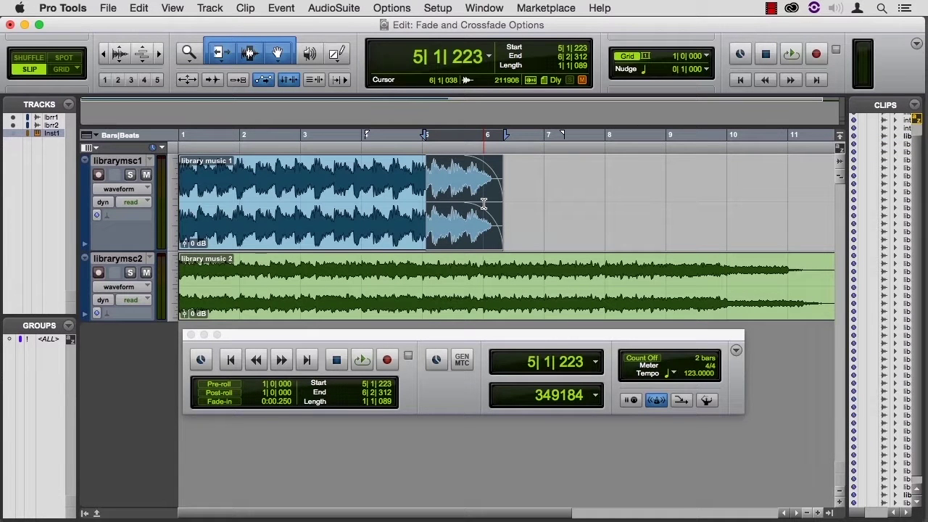
- View the default Fade In settings in Editing preferences and cancel without changes
left_click(439, 8)
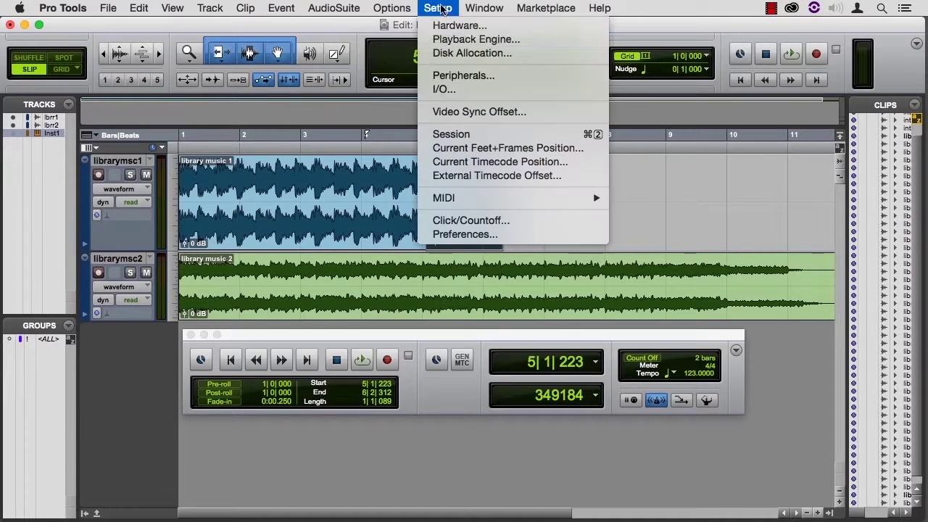
left_click(447, 235)
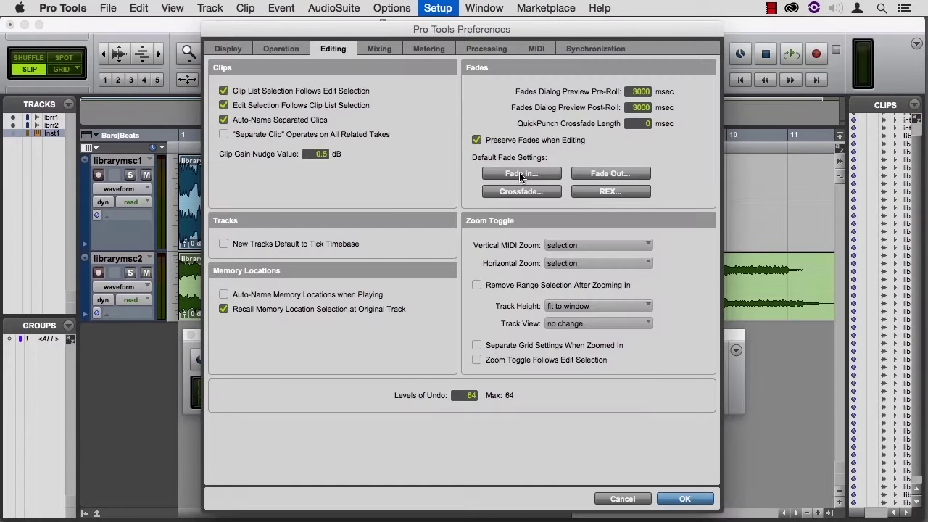
left_click(519, 174)
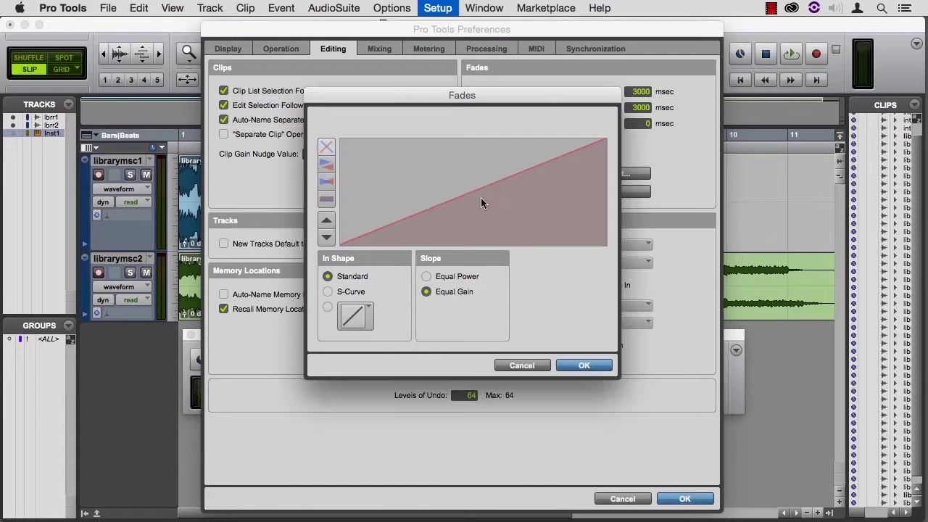
left_click(523, 366)
- Set the default crossfade's Link Out/In to Equal Power and confirm with OK
left_click(537, 192)
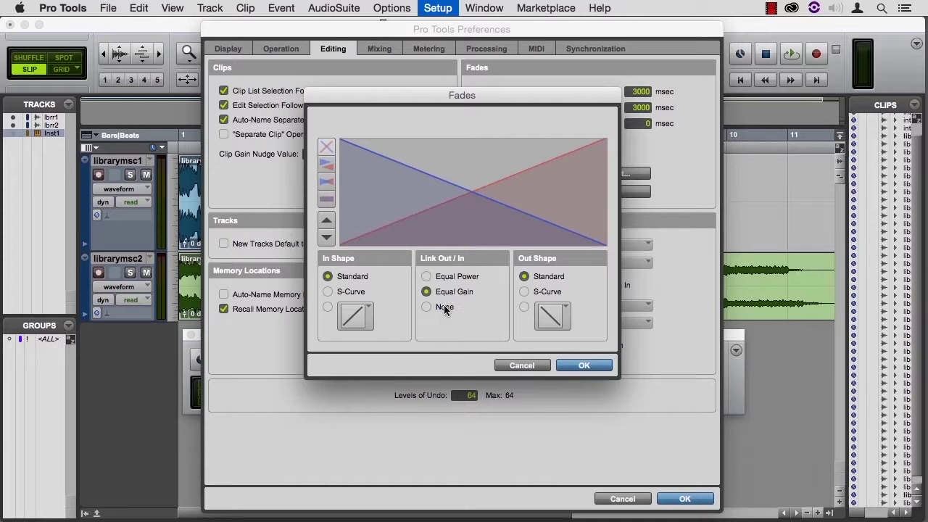
left_click(455, 278)
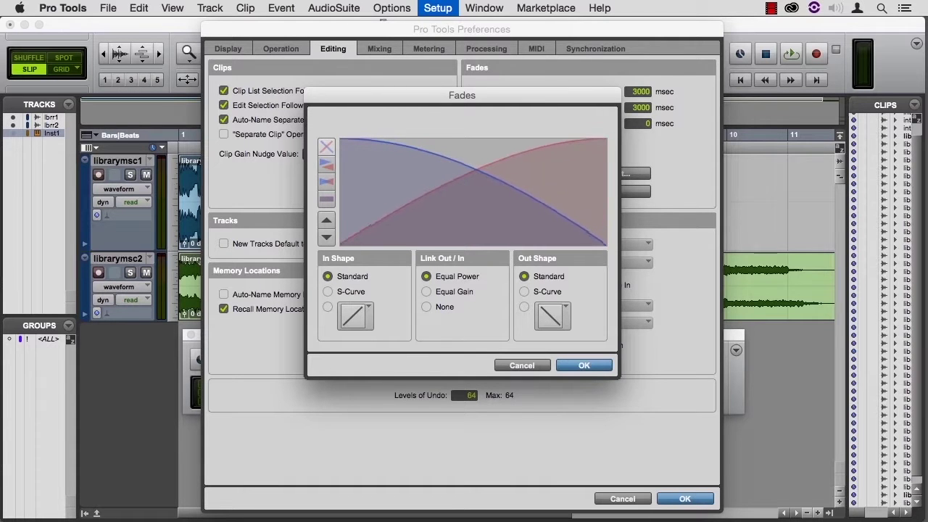
left_click_drag(484, 168, 400, 184)
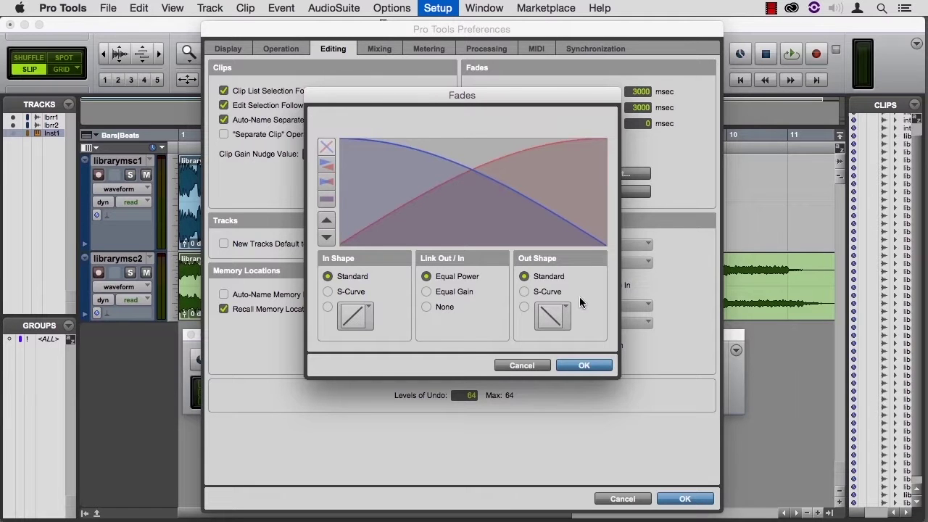
left_click(570, 365)
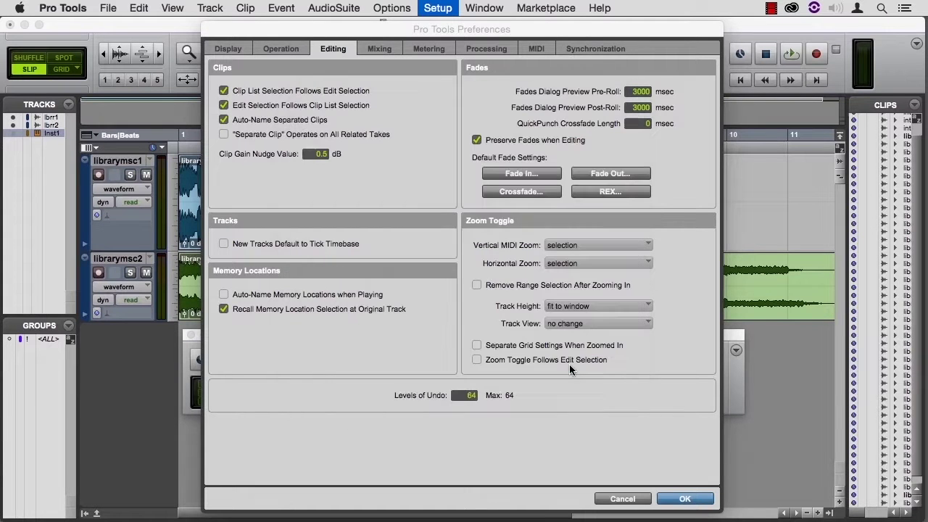
- Close preferences, undo the fade-out on library music 1, and select 5|1|543 to 6|3|266
left_click(685, 499)
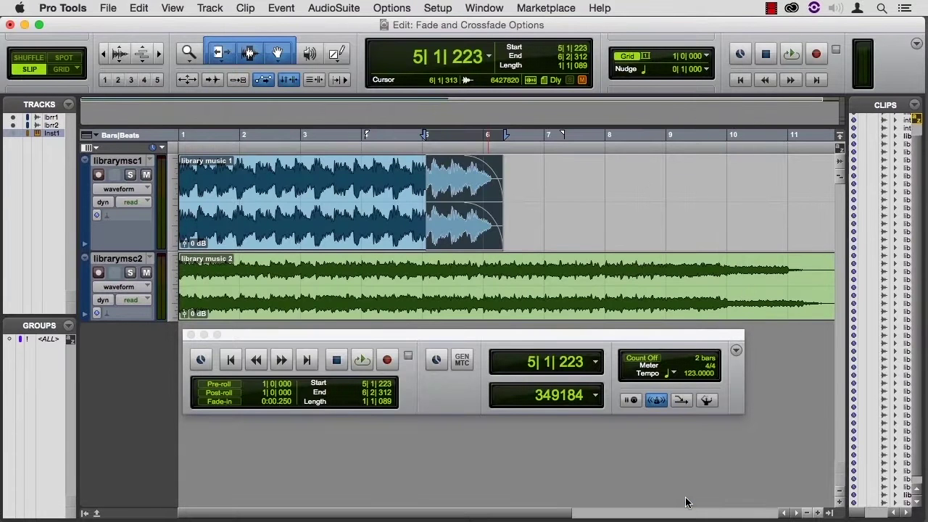
left_click(139, 8)
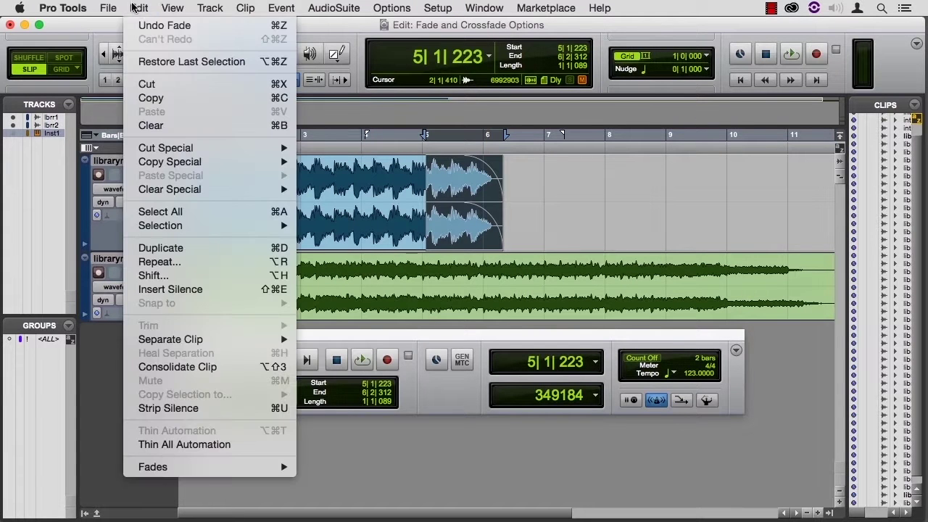
mouse_move(172, 468)
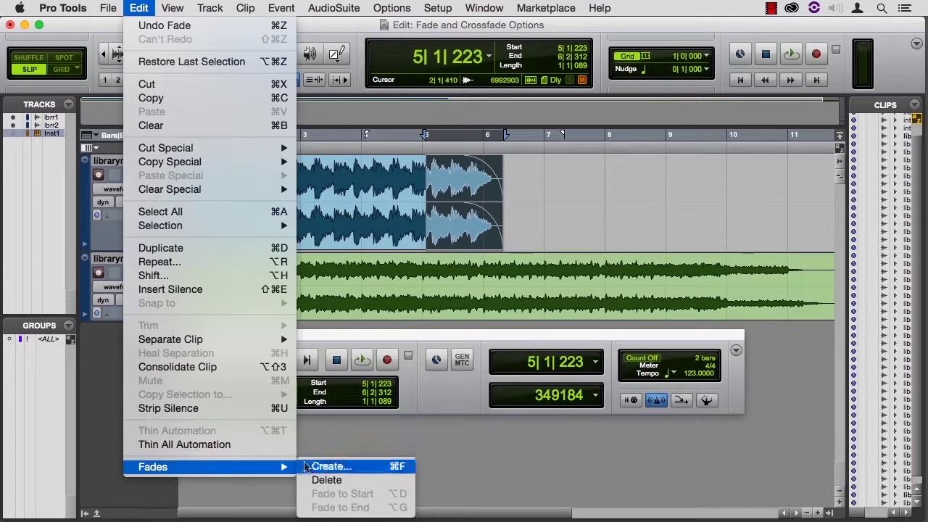
left_click(418, 435)
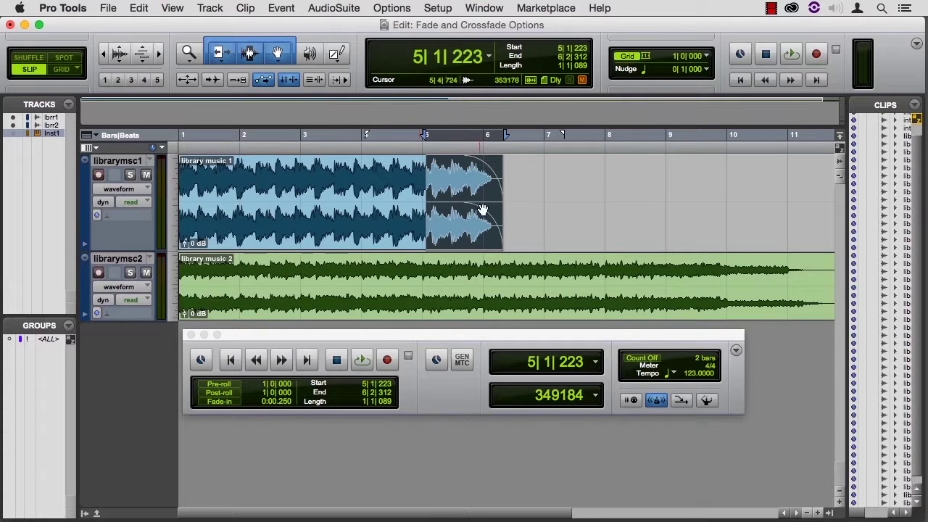
key("super+z")
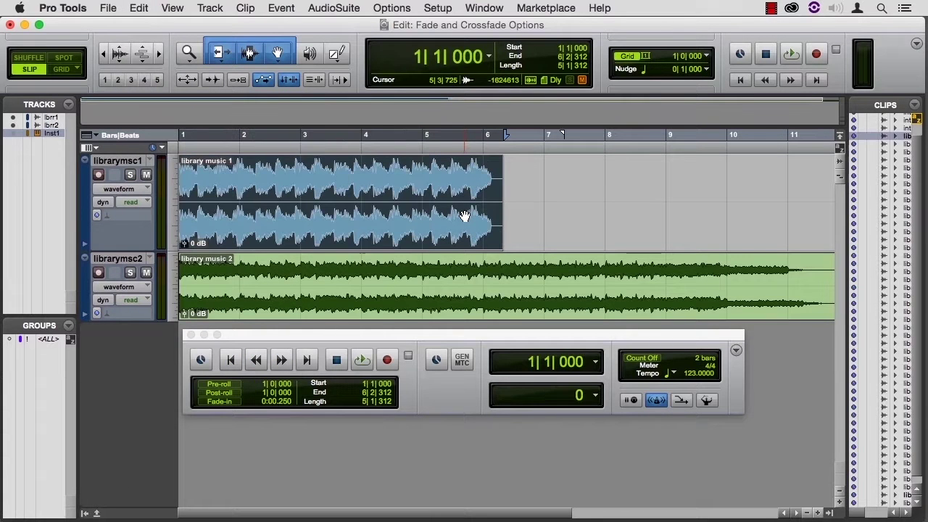
left_click(432, 167)
left_click(517, 178, "shift")
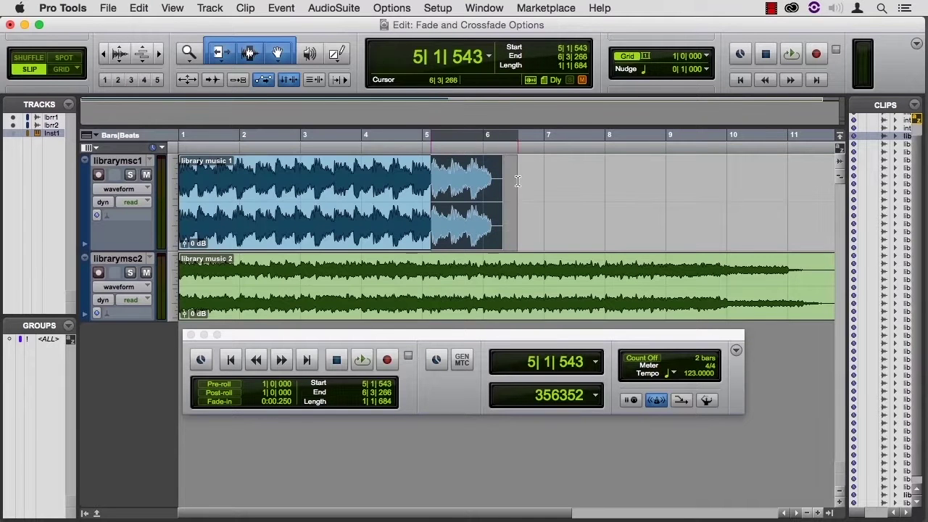
- Create a straight fade-out from 5|1|543 to the clip's end using Cmd+F and OK
key("super+f")
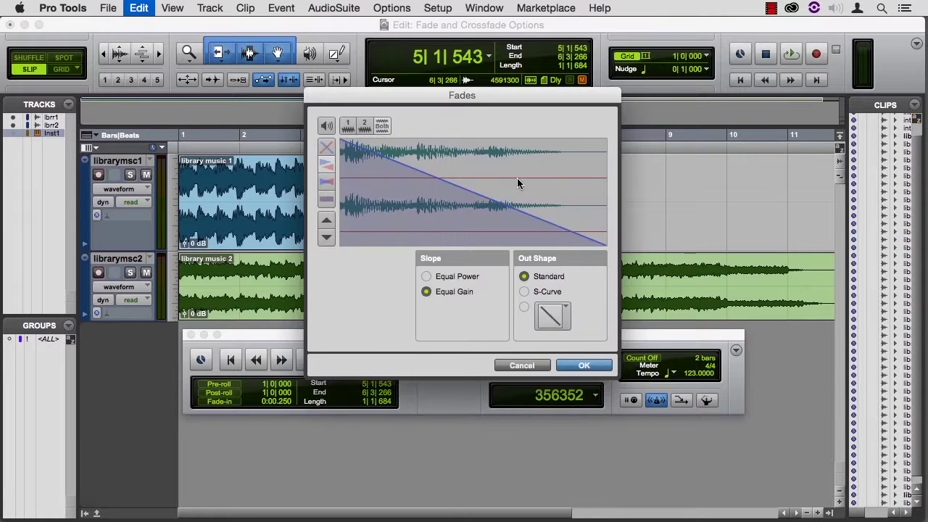
left_click(577, 366)
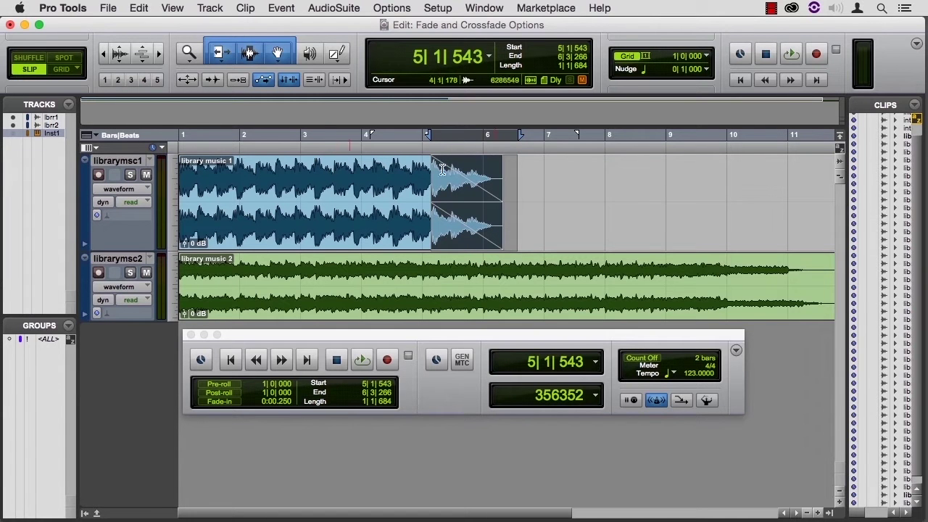
- Delete the existing fade-out and apply Fade to Start ending at 3|4|544
left_click(354, 173)
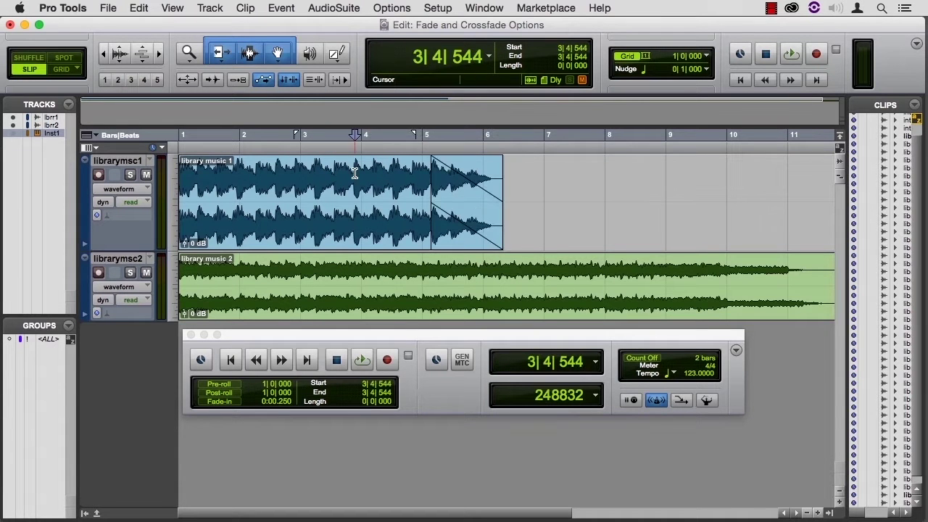
left_click(444, 234)
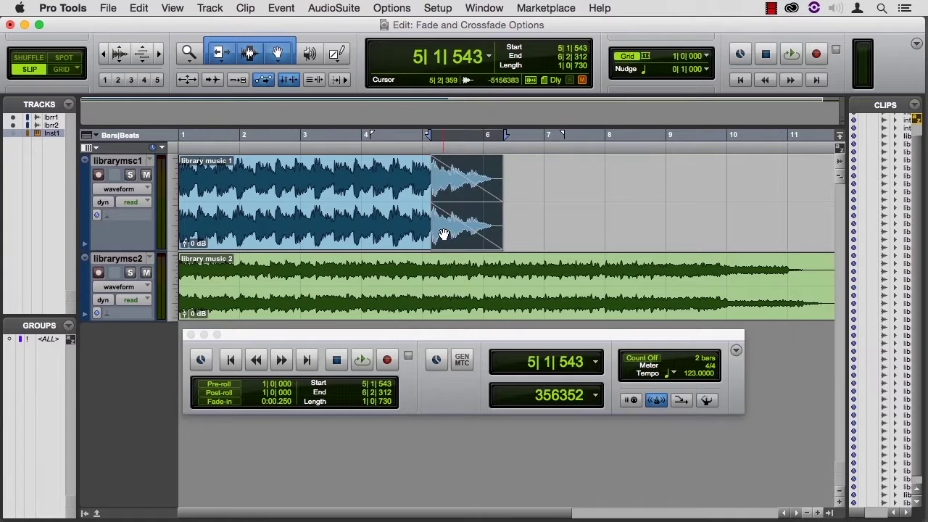
key("Delete")
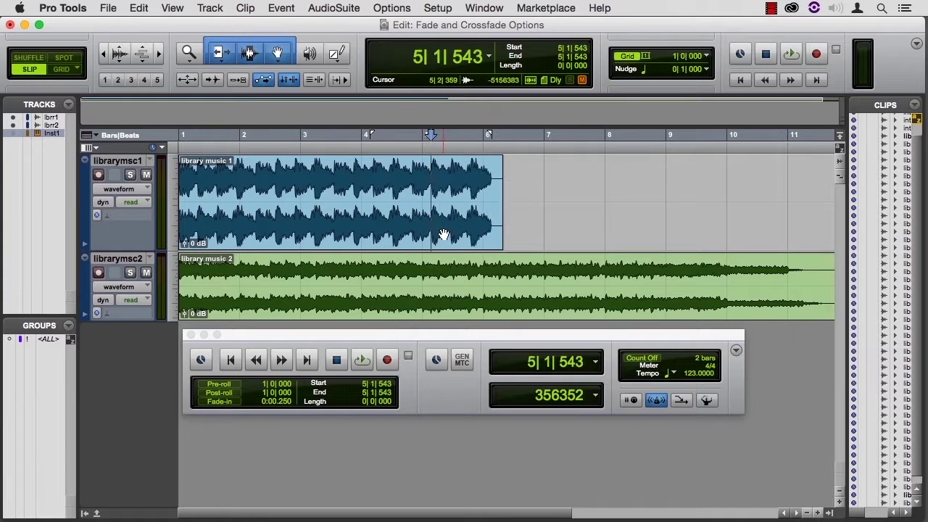
left_click(355, 176)
left_click(139, 8)
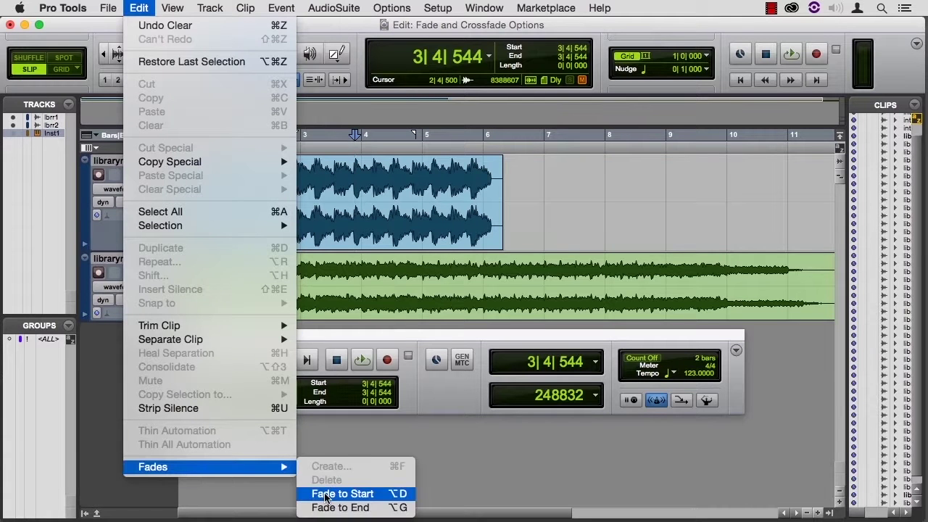
left_click(341, 494)
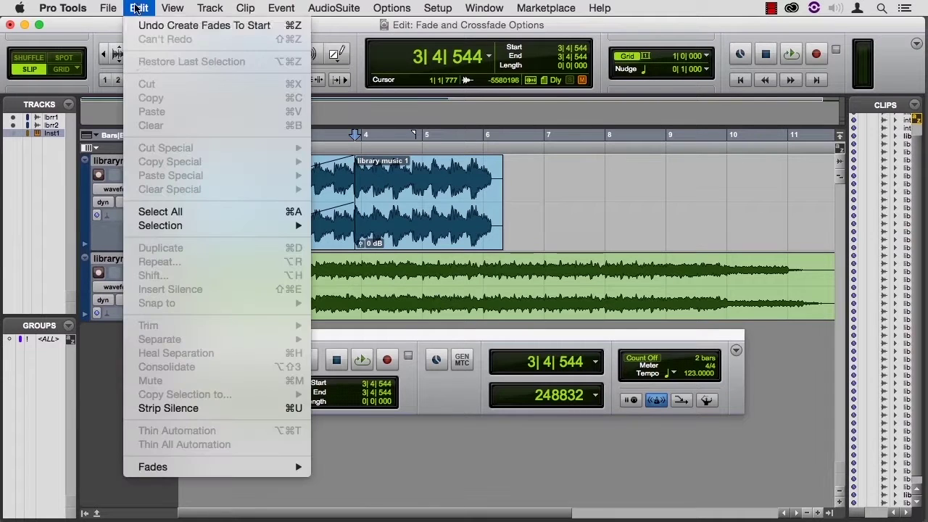
- Apply Fade to End starting at 4|1|727 on library music 1
left_click(138, 8)
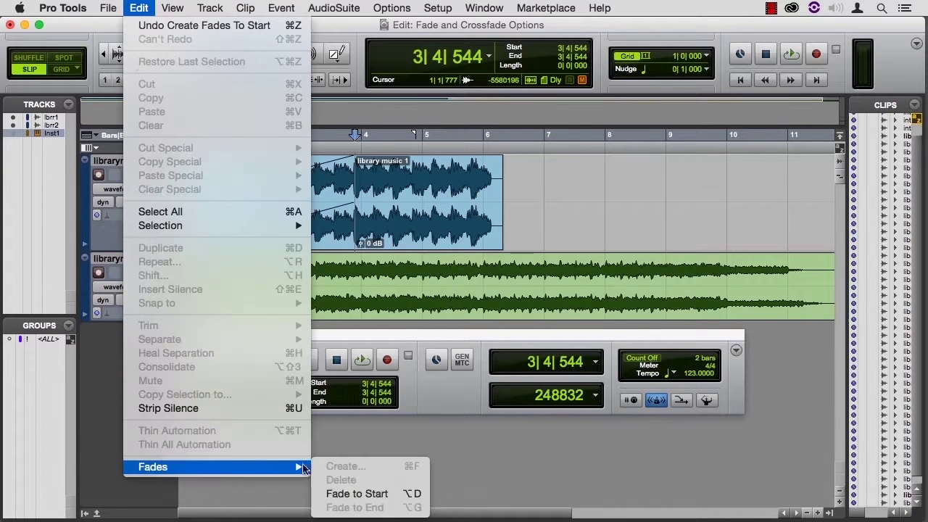
left_click(372, 177)
left_click(372, 177)
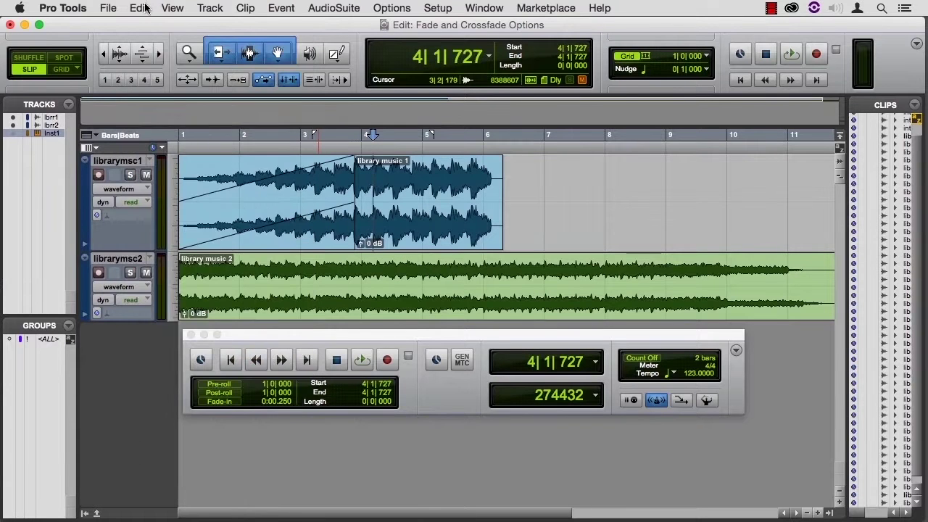
left_click(141, 8)
mouse_move(207, 466)
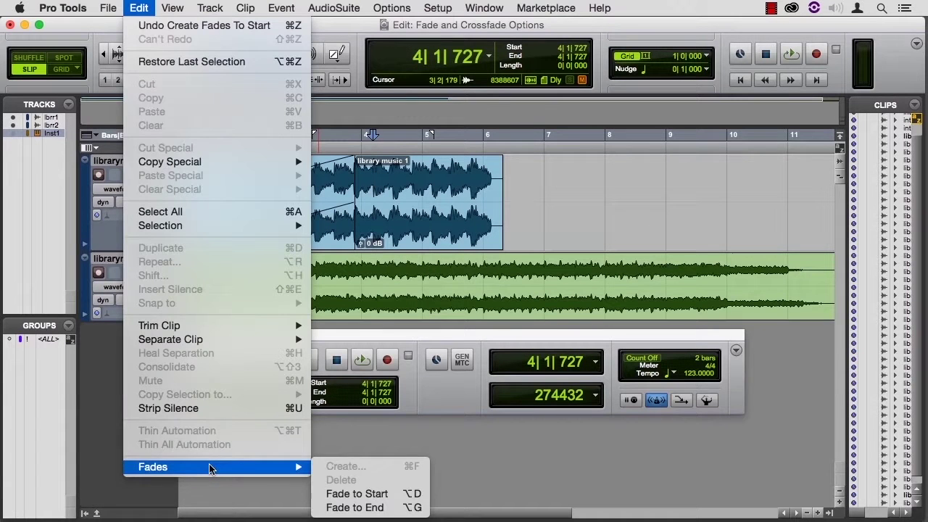
left_click(349, 503)
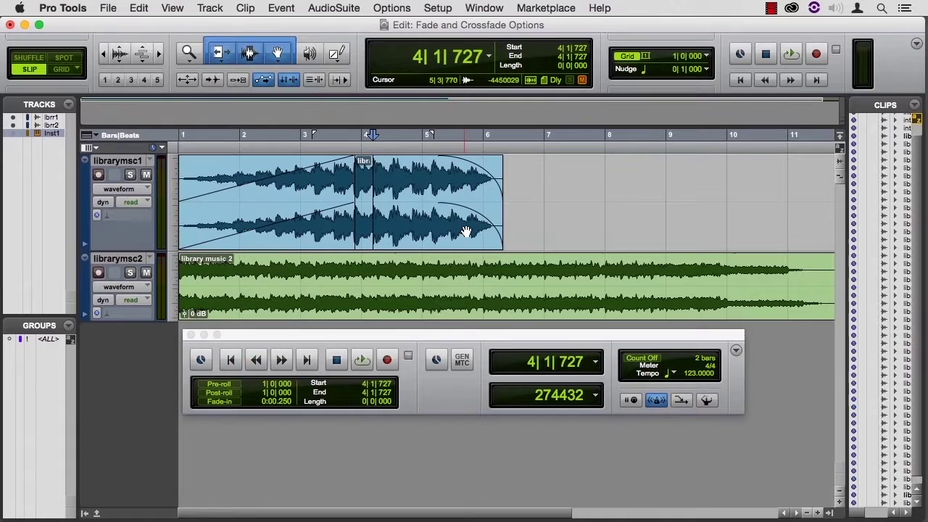